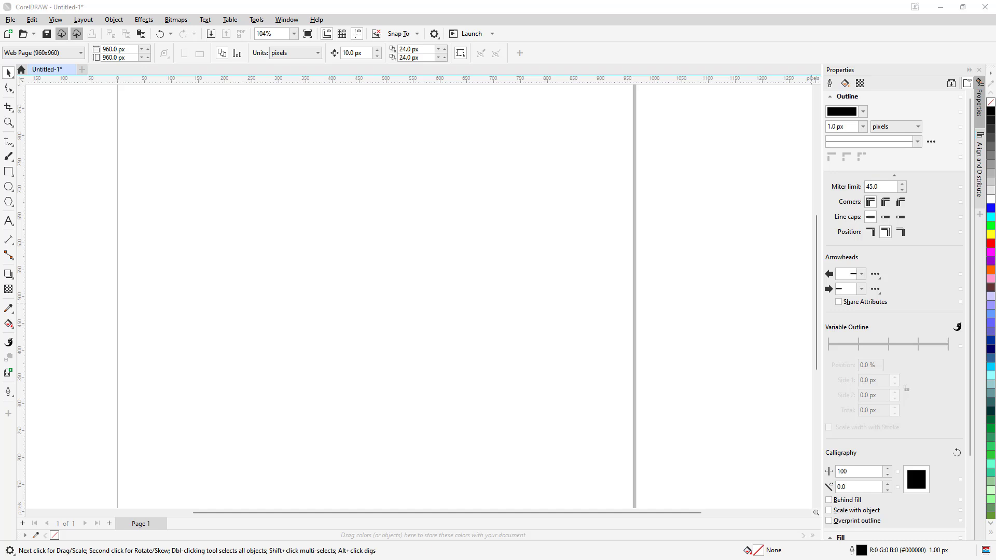
Import lotus-978659_1280.jpg from the Images folder on drive TT (L:) and place it on the page at about 674 × 449 px
left_click(10, 19)
left_click(27, 192)
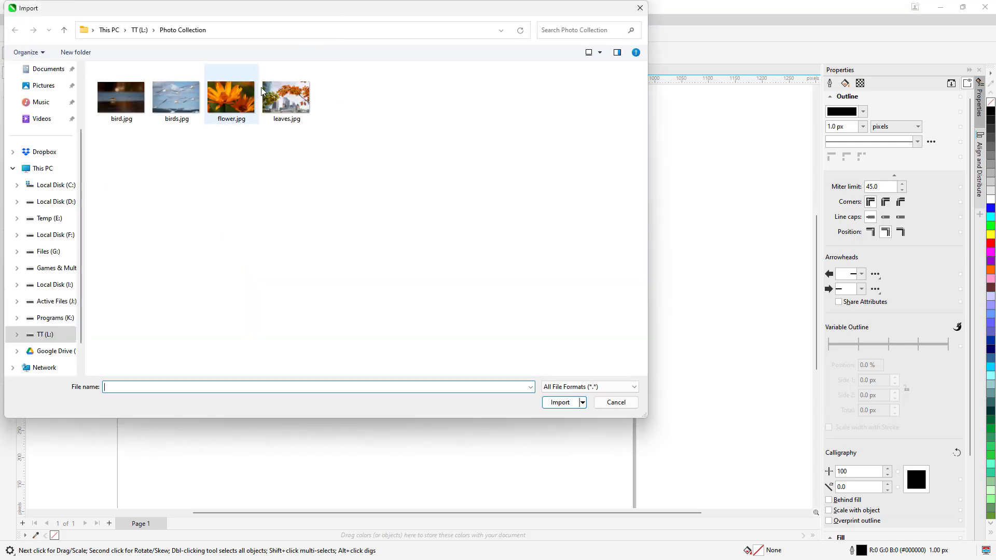
left_click(139, 29)
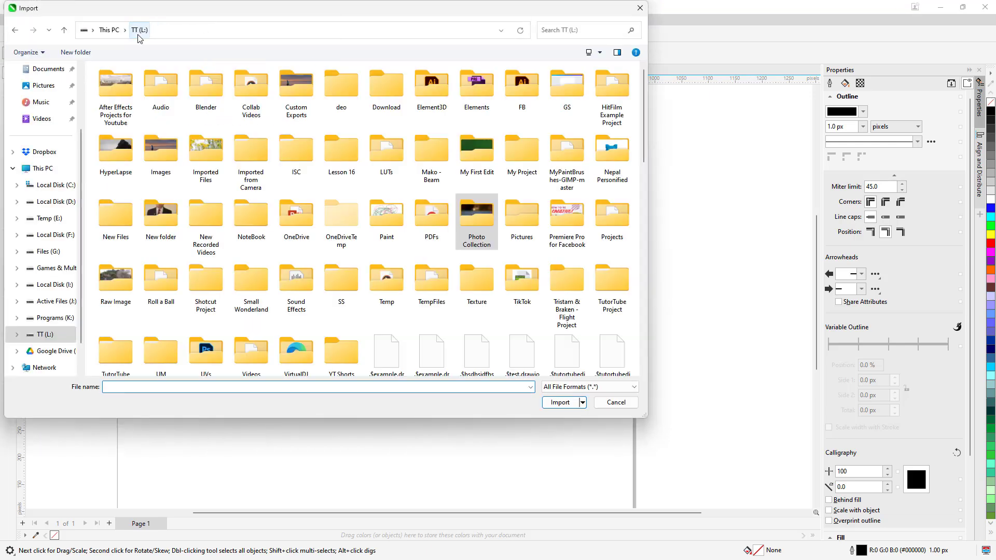
left_click(246, 154)
left_click(162, 148)
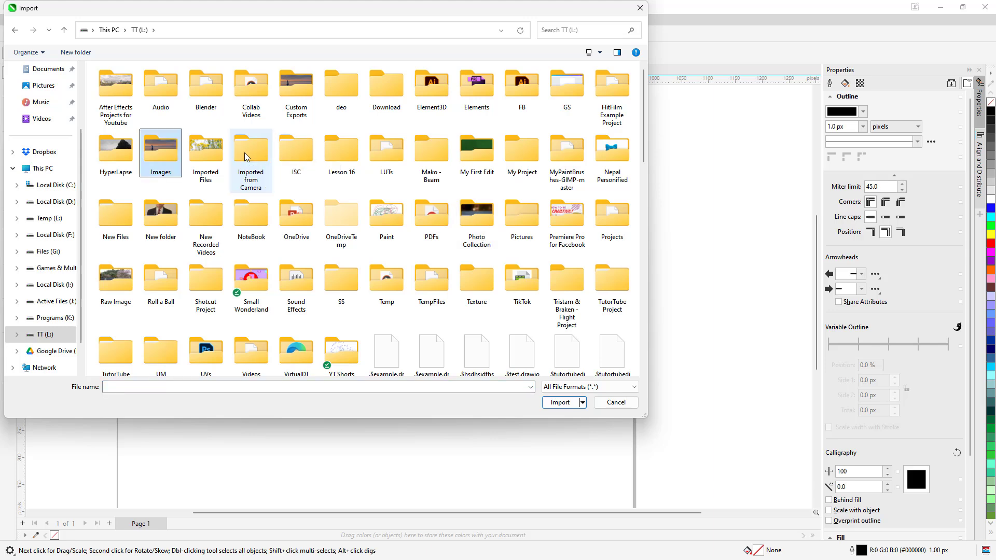
double_click(161, 148)
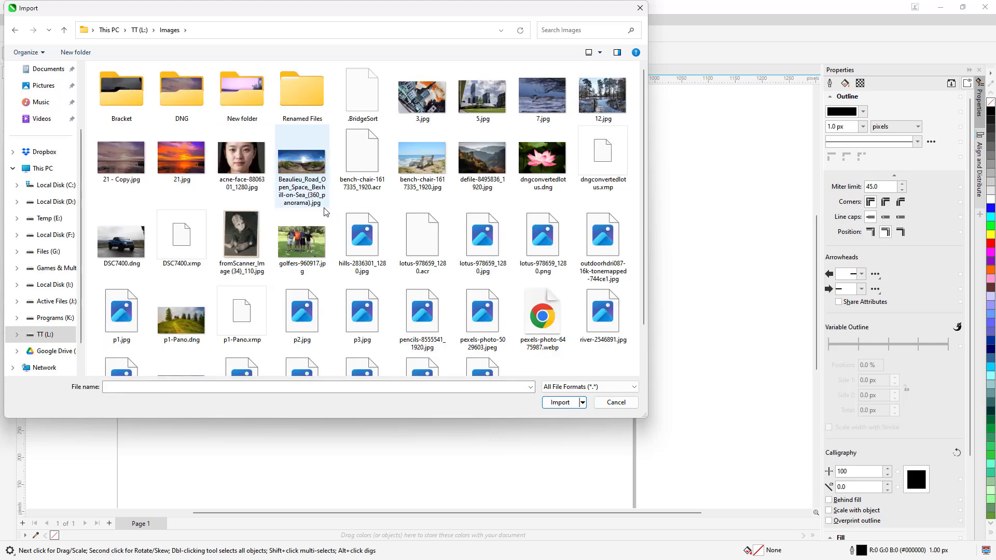
scroll(466, 241, "down", 1)
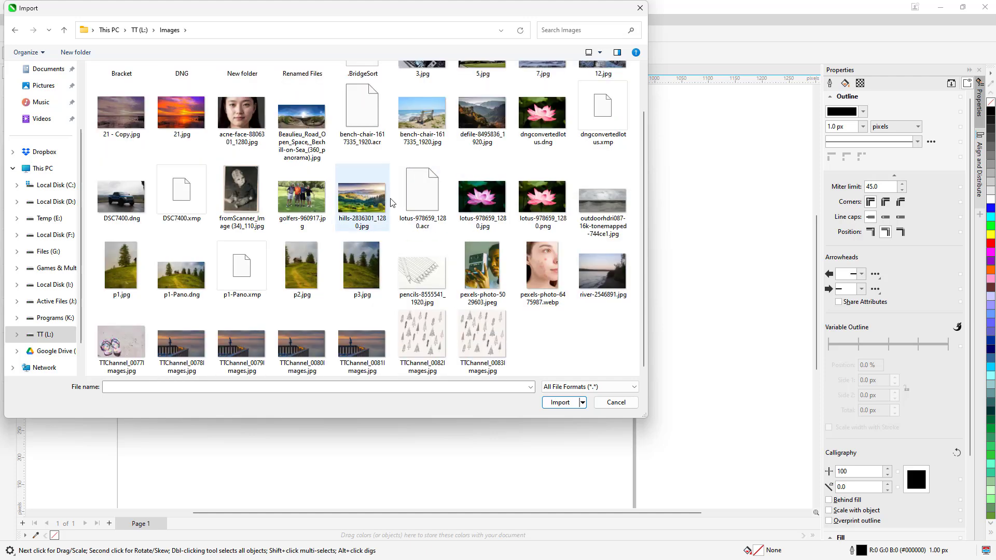
double_click(485, 197)
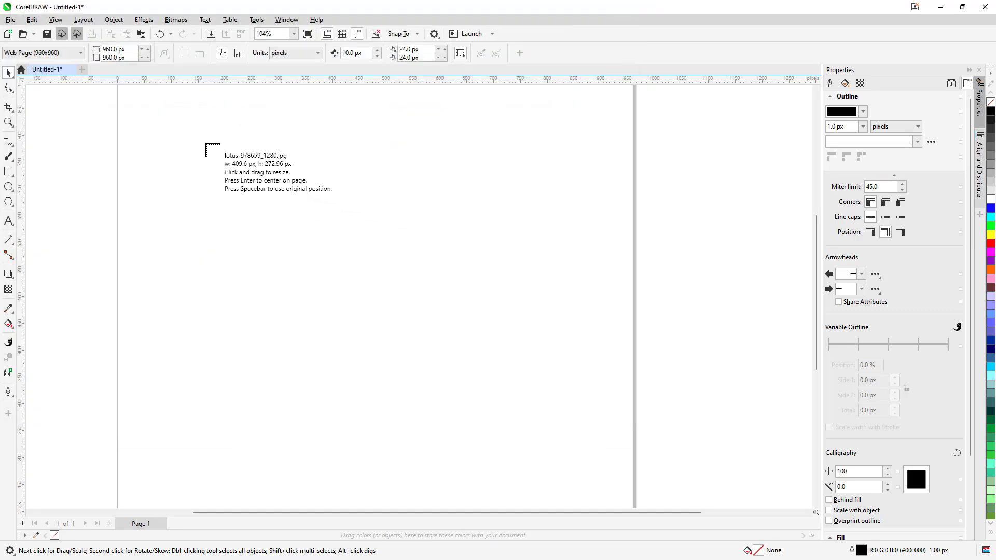
left_click_drag(205, 144, 585, 392)
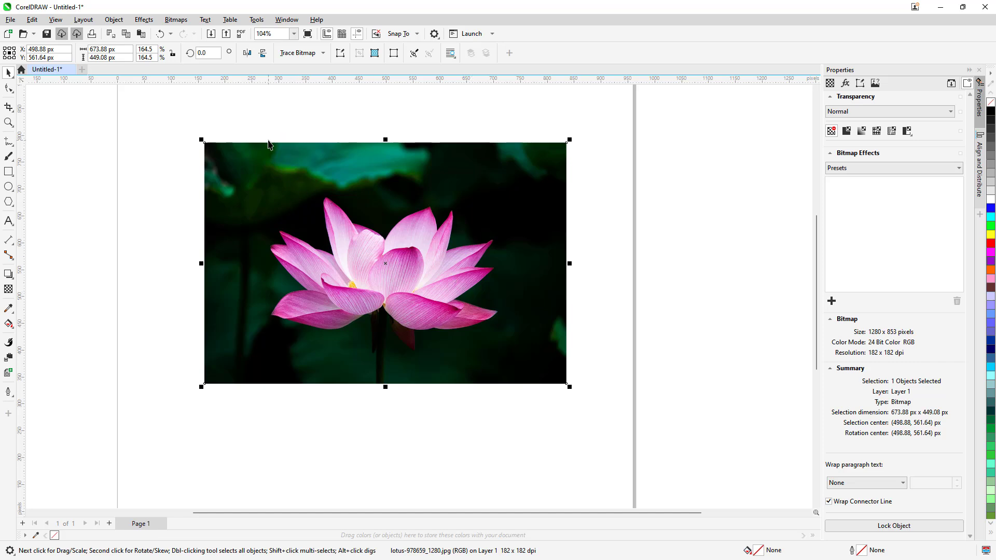
Apply the Selective Color adjustment to the lotus bitmap
left_click(143, 21)
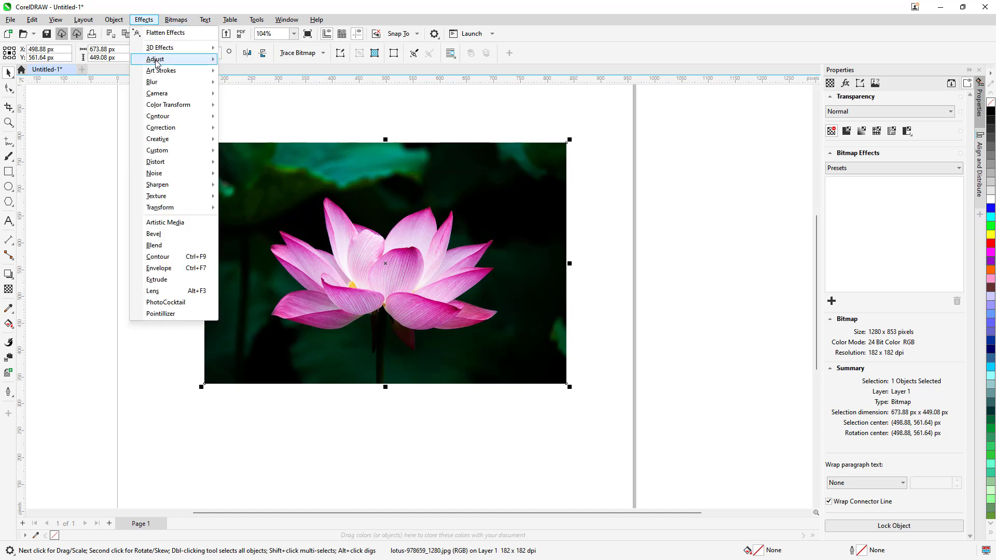
mouse_move(156, 62)
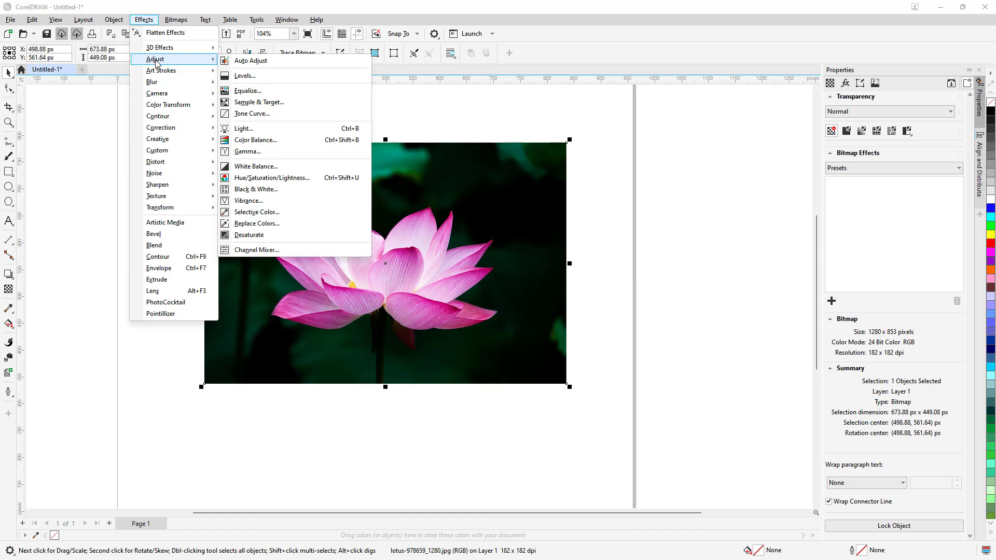
left_click(273, 212)
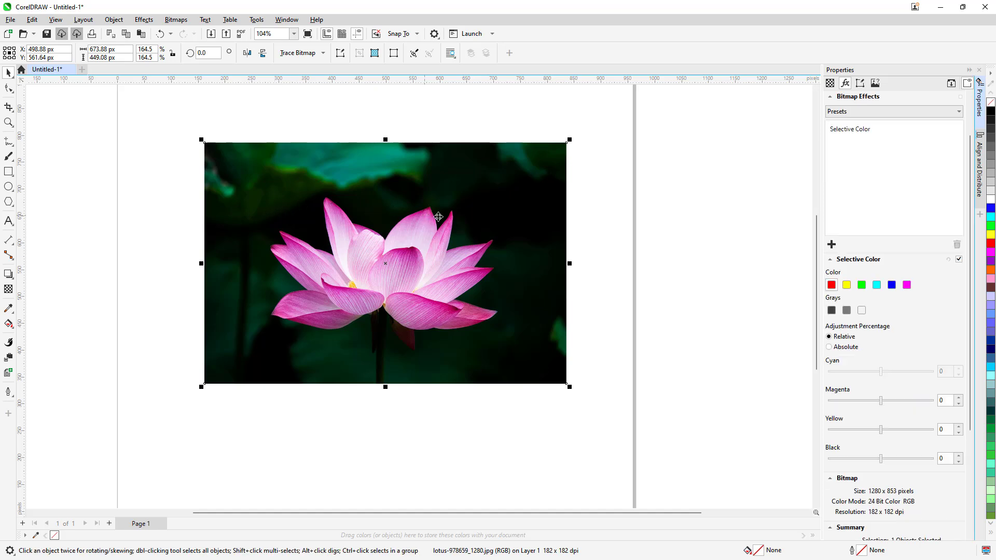
Adjust the magenta color range in Selective Color to Cyan 61, Magenta 5, Yellow -26 and Black -3
left_click(846, 285)
left_click(908, 289)
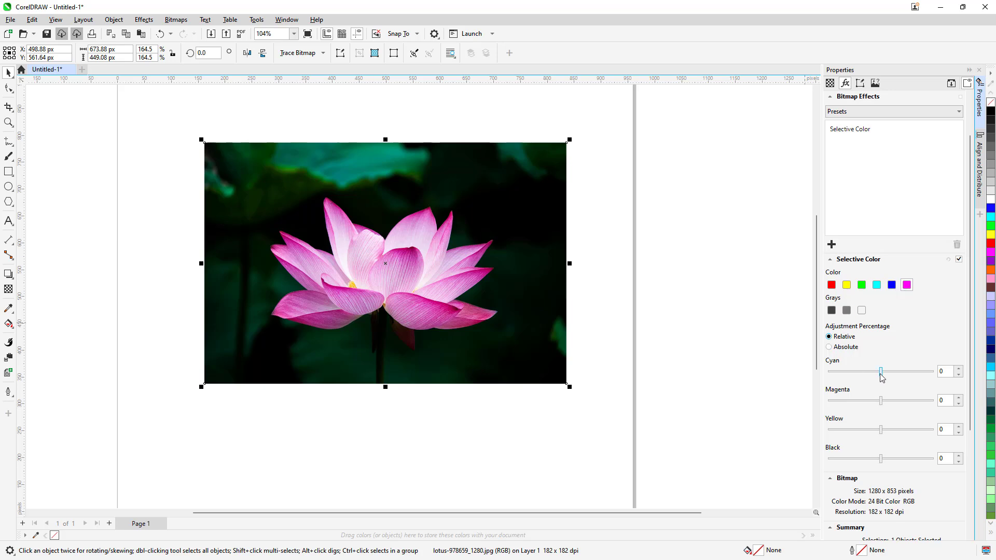
left_click_drag(881, 372, 912, 370)
left_click_drag(881, 400, 871, 401)
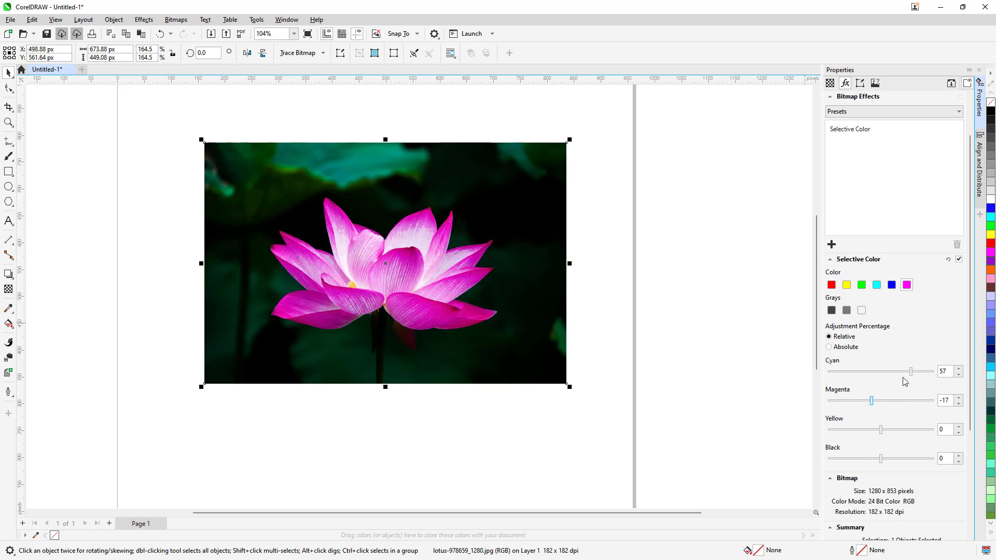
left_click_drag(910, 371, 913, 370)
left_click_drag(872, 402, 882, 436)
Adjust the green color range in Selective Color to Cyan -100, Yellow 30 and Black -7
scroll(900, 442, "down", 1)
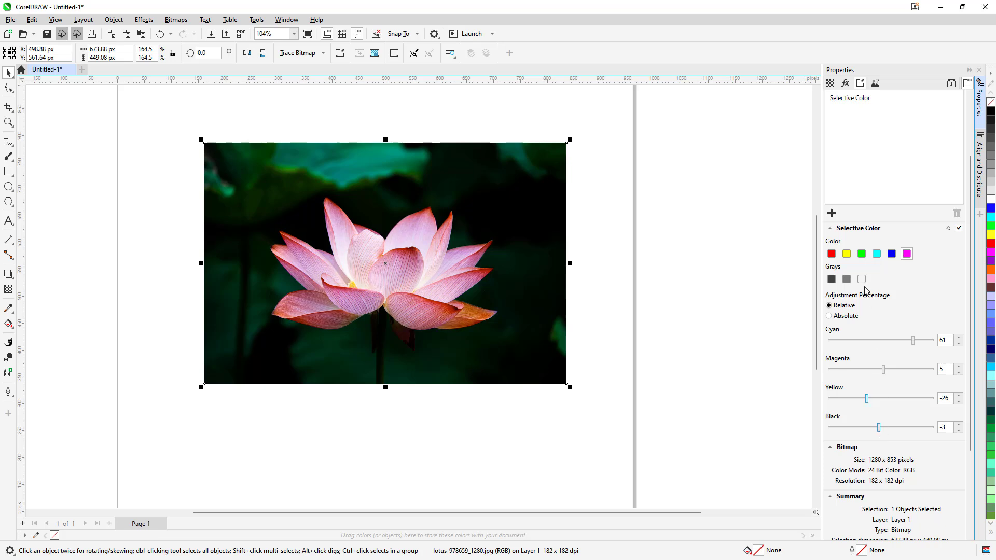
left_click(862, 254)
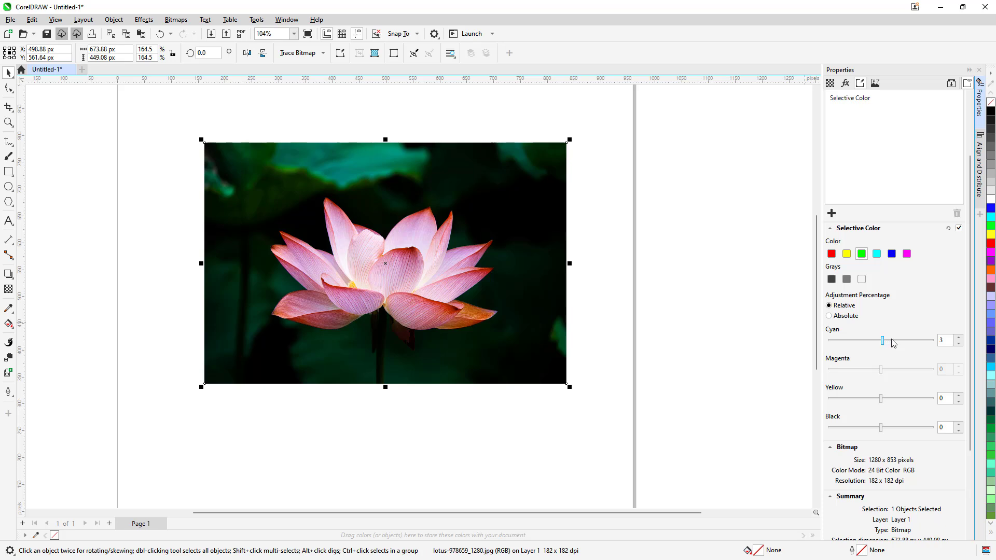
mouse_move(888, 344)
left_mouse_down()
mouse_move(923, 345)
mouse_move(877, 346)
mouse_move(887, 345)
left_mouse_up()
left_click_drag(881, 399, 849, 399)
mouse_move(881, 427)
left_mouse_down()
mouse_move(830, 435)
mouse_move(916, 434)
mouse_move(848, 430)
mouse_move(875, 431)
left_mouse_up()
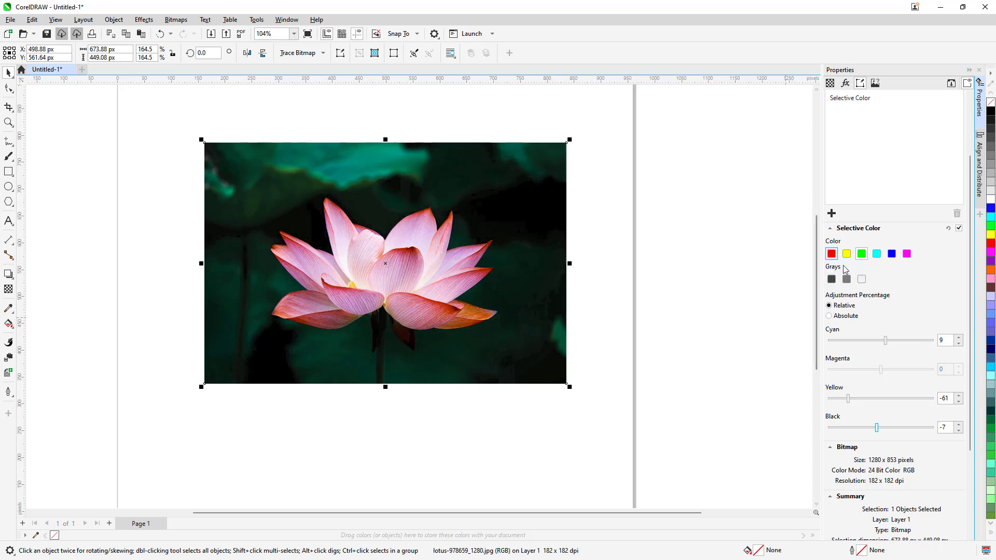
left_click_drag(886, 344, 828, 341)
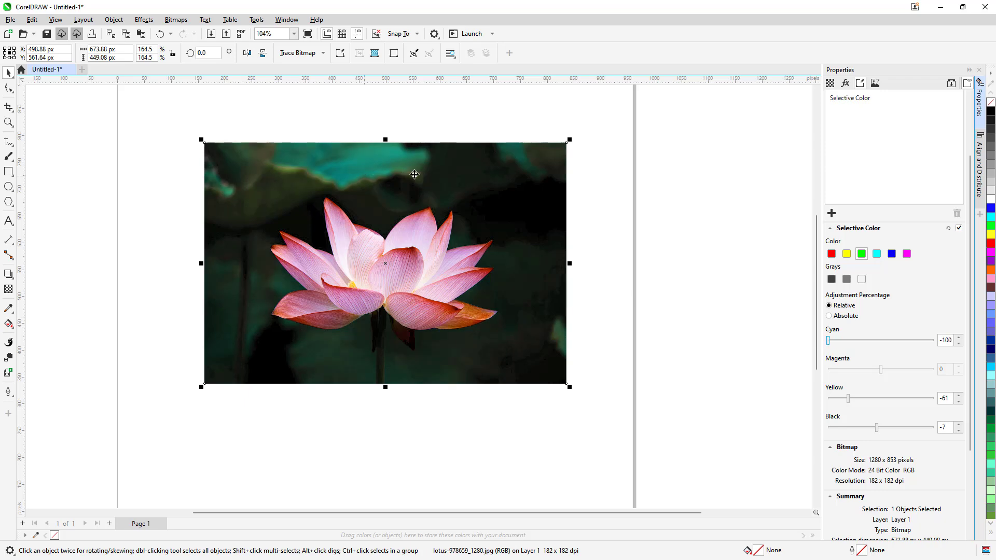
scroll(361, 174, "up", 3)
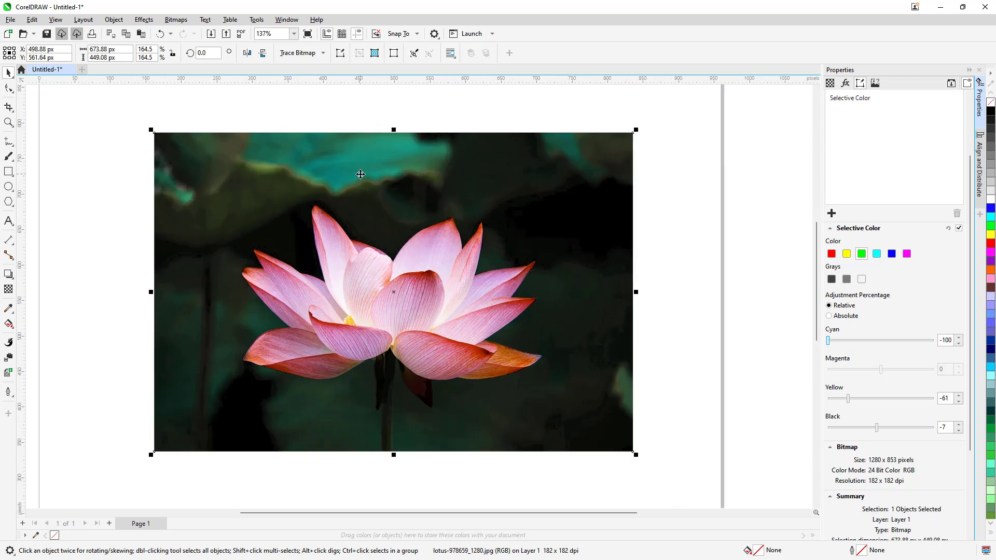
left_click_drag(849, 398, 897, 393)
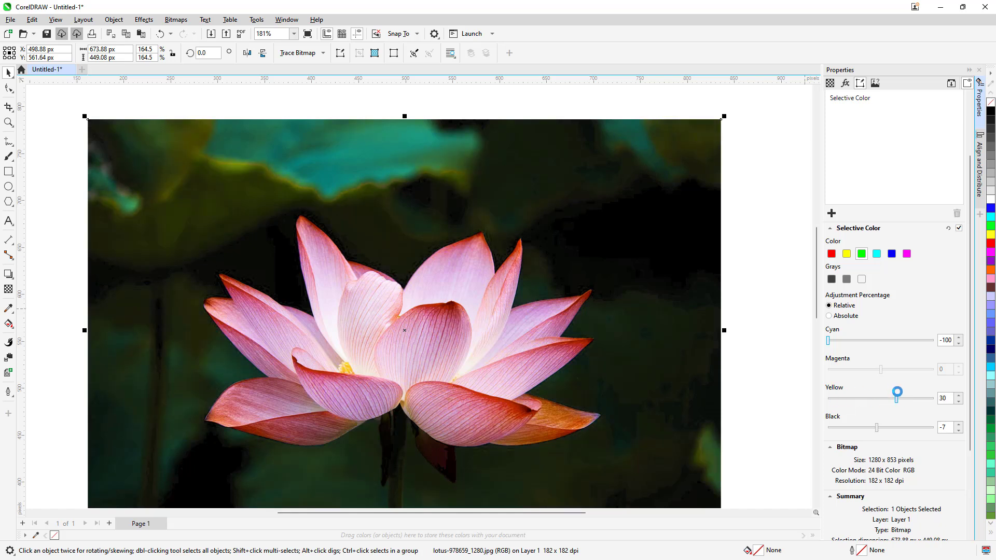
Set Black to 24 for the dark grays and raise Black slightly for the lightest grays
left_click(833, 281)
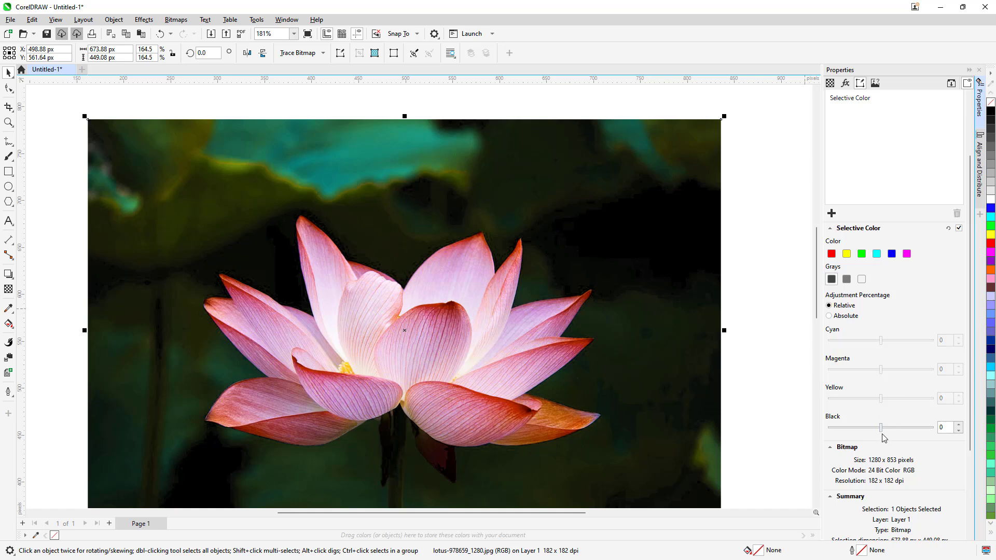
mouse_move(881, 426)
left_mouse_down()
mouse_move(923, 428)
mouse_move(830, 430)
mouse_move(915, 431)
mouse_move(862, 437)
mouse_move(892, 429)
left_mouse_up()
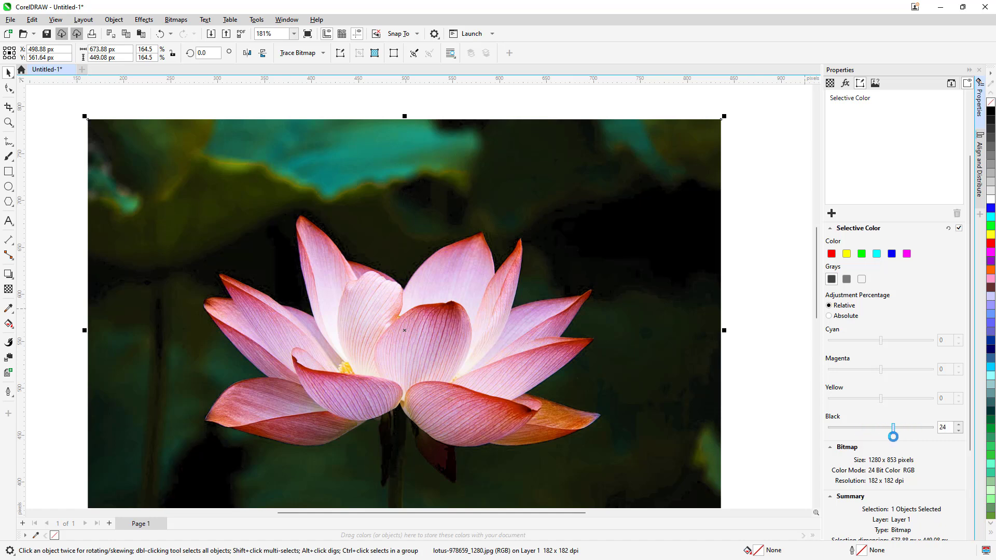
left_click(863, 280)
mouse_move(881, 431)
left_mouse_down()
mouse_move(841, 431)
mouse_move(929, 431)
mouse_move(824, 432)
mouse_move(885, 431)
left_mouse_up()
Try the Absolute adjustment percentage on the dark grays with Cyan at 3
left_click(848, 281)
left_click(831, 280)
left_click(830, 316)
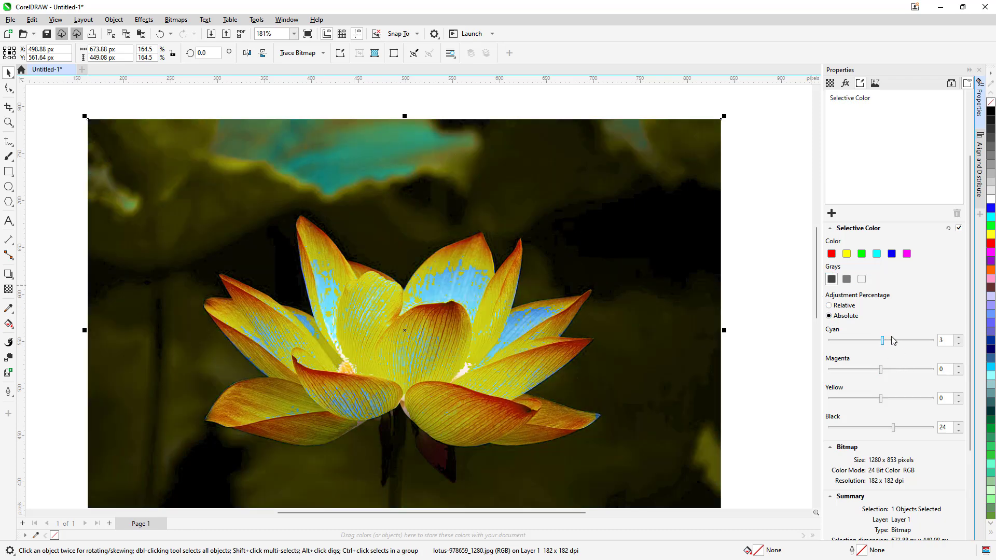
Set Cyan to -16 for the blue color range and switch the adjustment percentage to Relative
left_click(892, 254)
mouse_move(882, 342)
left_mouse_down()
mouse_move(921, 341)
mouse_move(854, 344)
mouse_move(872, 343)
left_mouse_up()
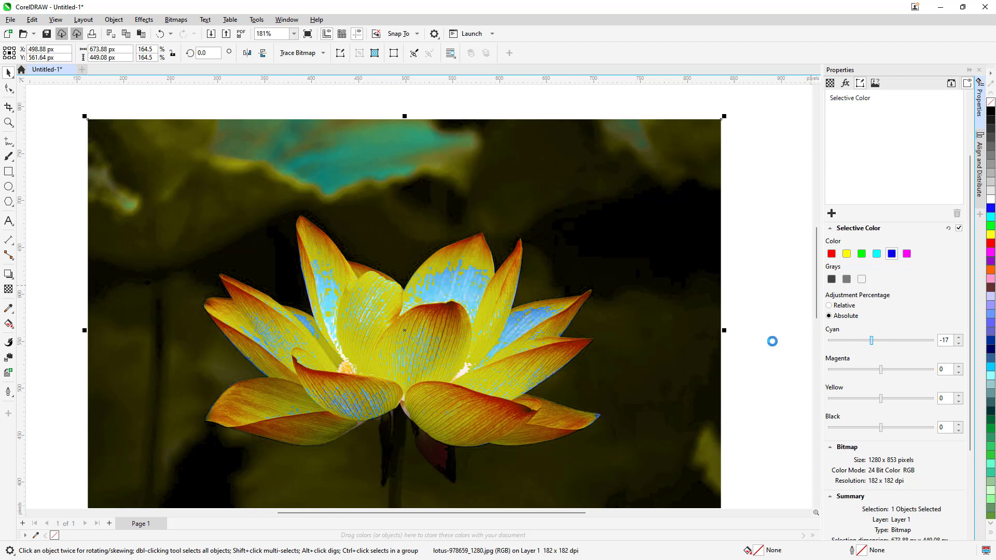
left_click(841, 308)
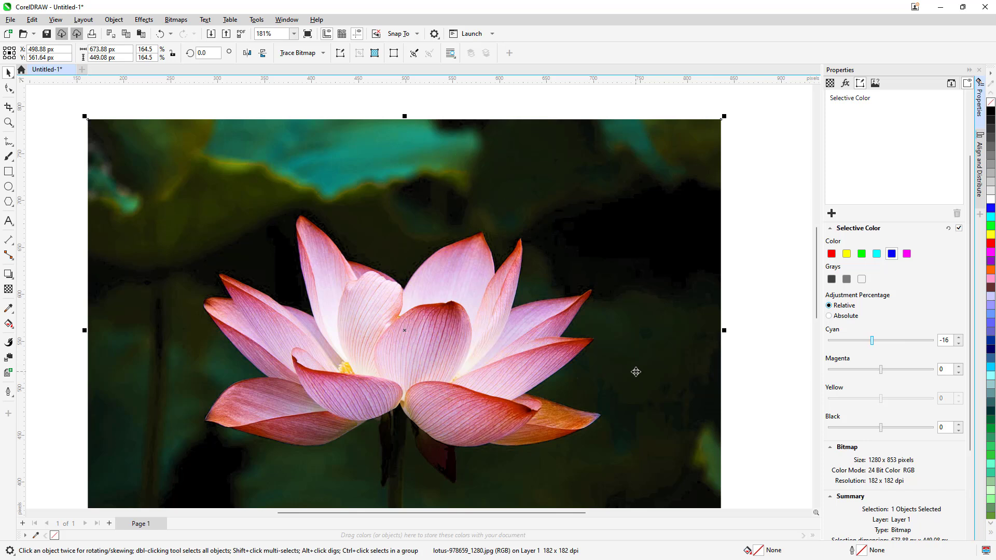
Toggle the Selective Color adjustment off and on to compare the photo before and after
left_click(960, 229)
left_click(960, 229)
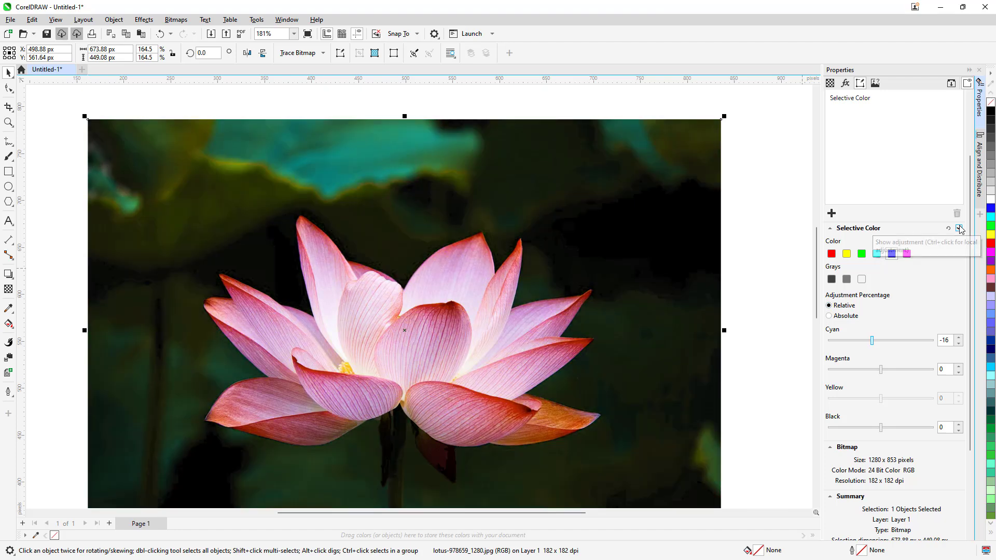